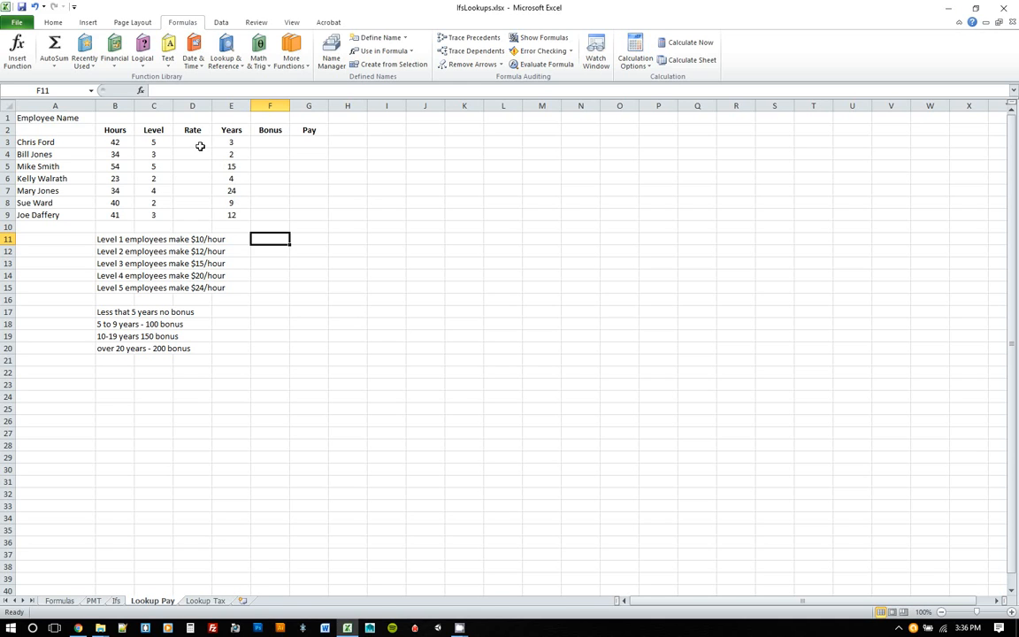
left_click_drag(200, 141, 207, 217)
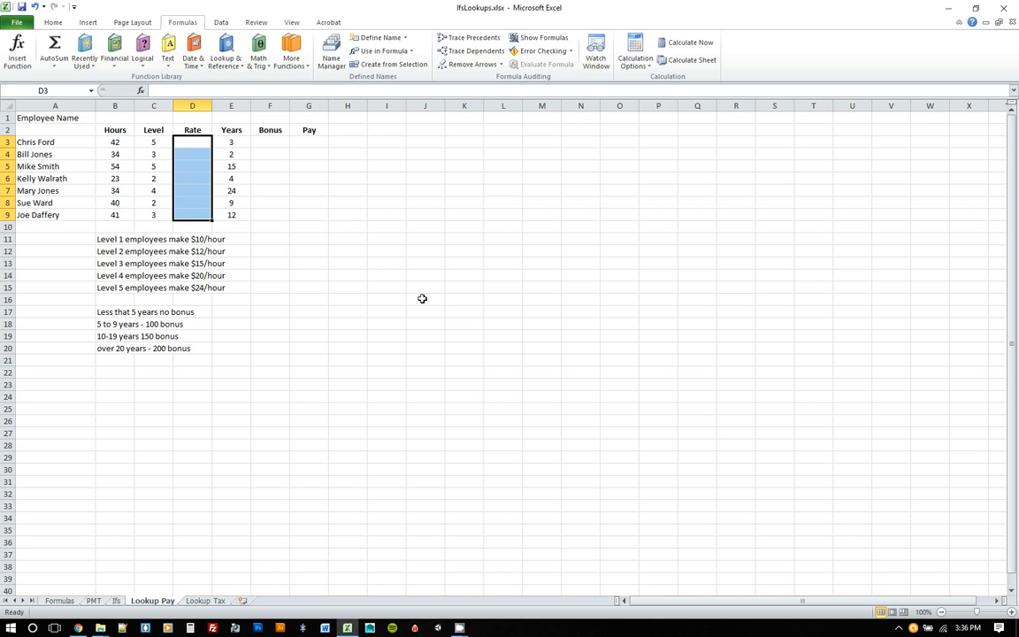
left_click(188, 142)
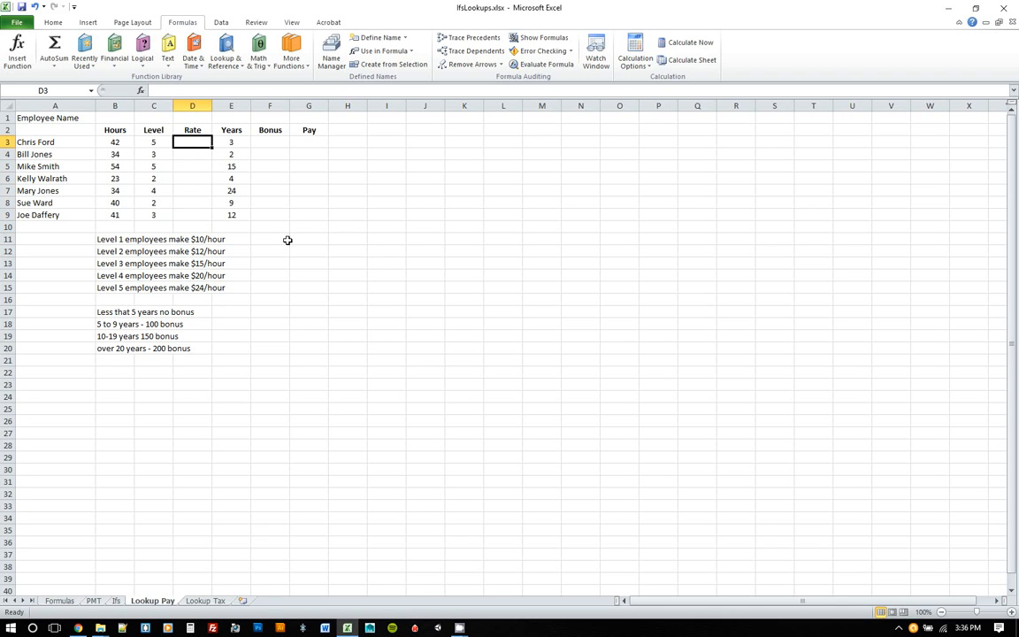
left_click_drag(106, 239, 238, 291)
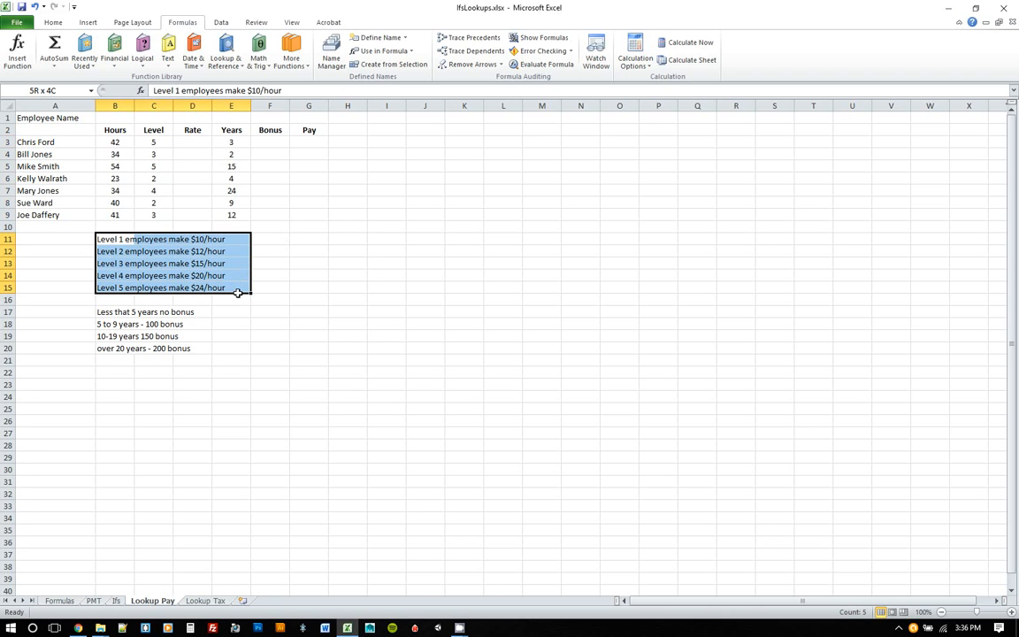
left_click(274, 239)
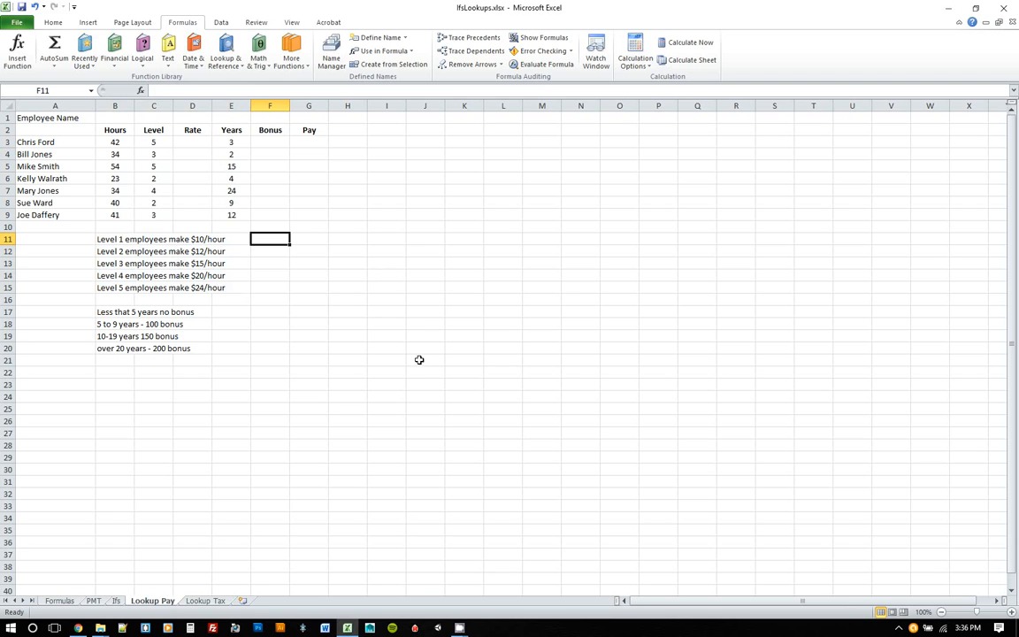
left_click_drag(269, 237, 310, 288)
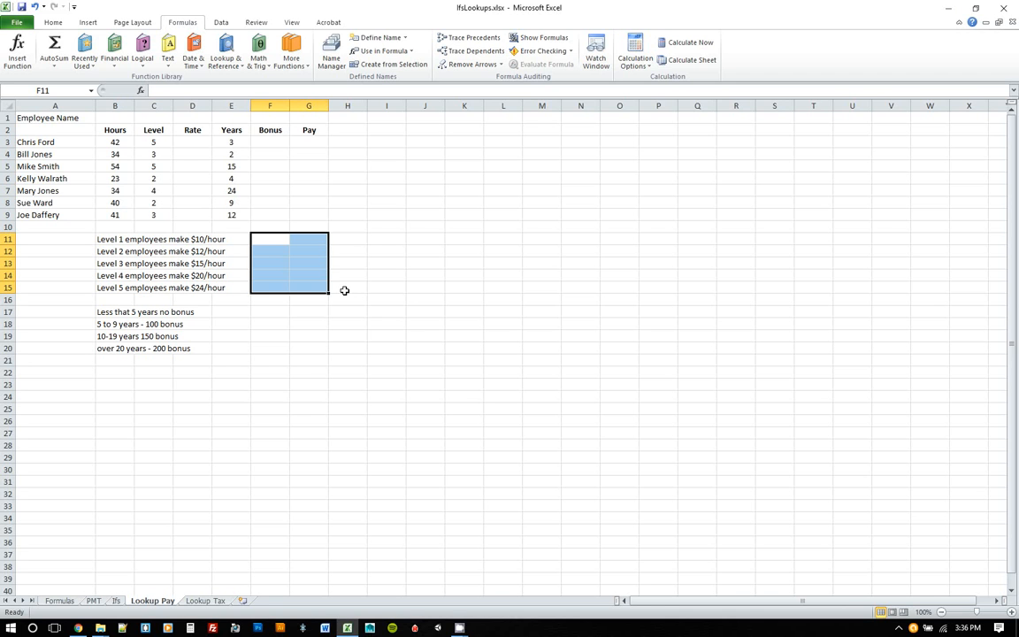
left_click_drag(104, 237, 222, 290)
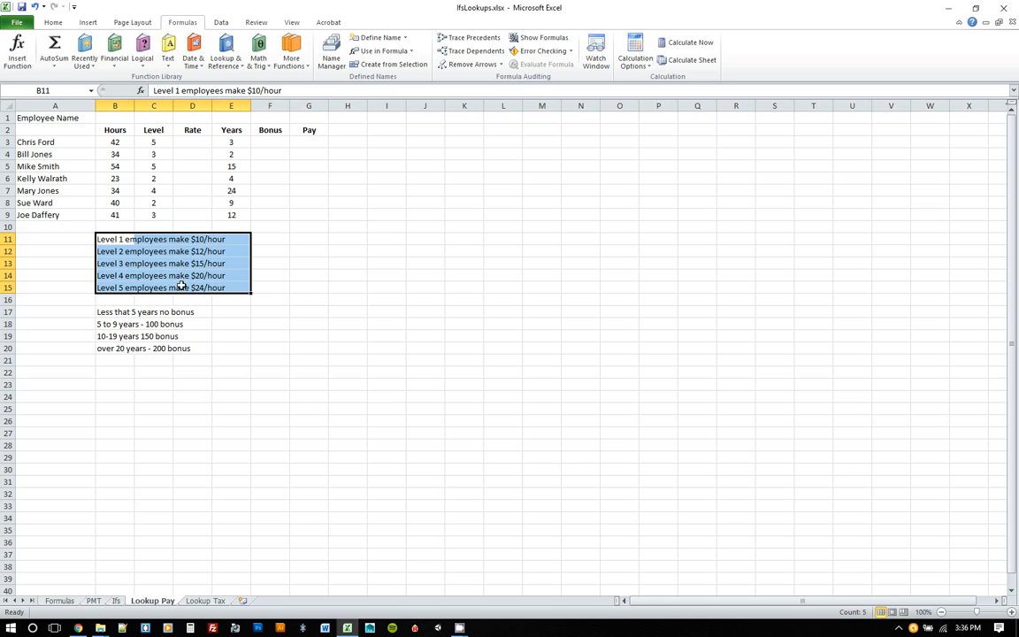
Enter the employee levels 1, 2, 3, 4 and 5 down cells F11 to F15 beside the level descriptions
left_click(273, 239)
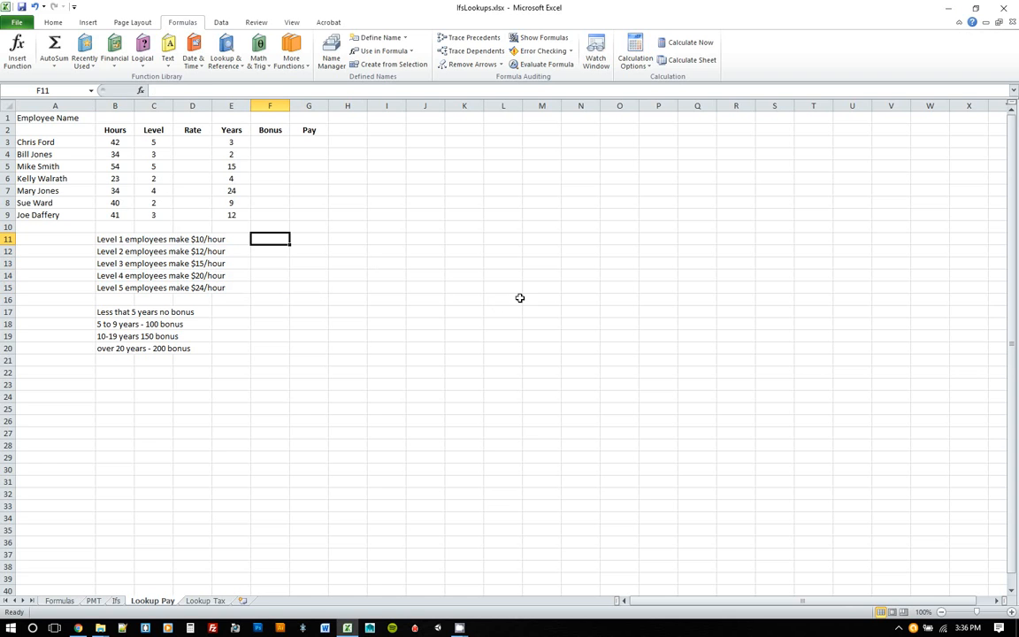
type("1")
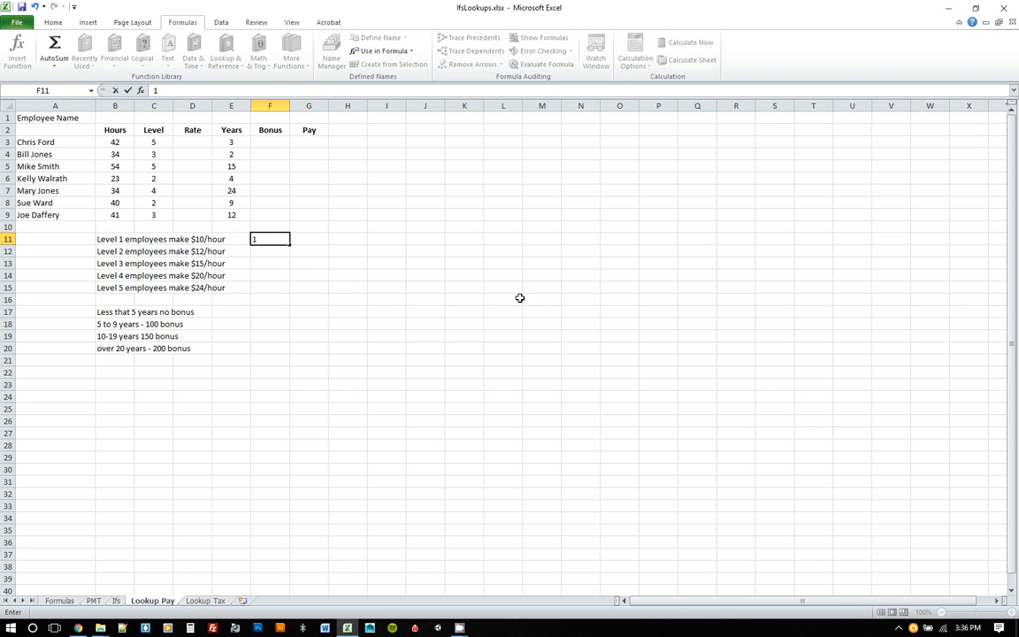
key("Return")
type("2")
key("Return")
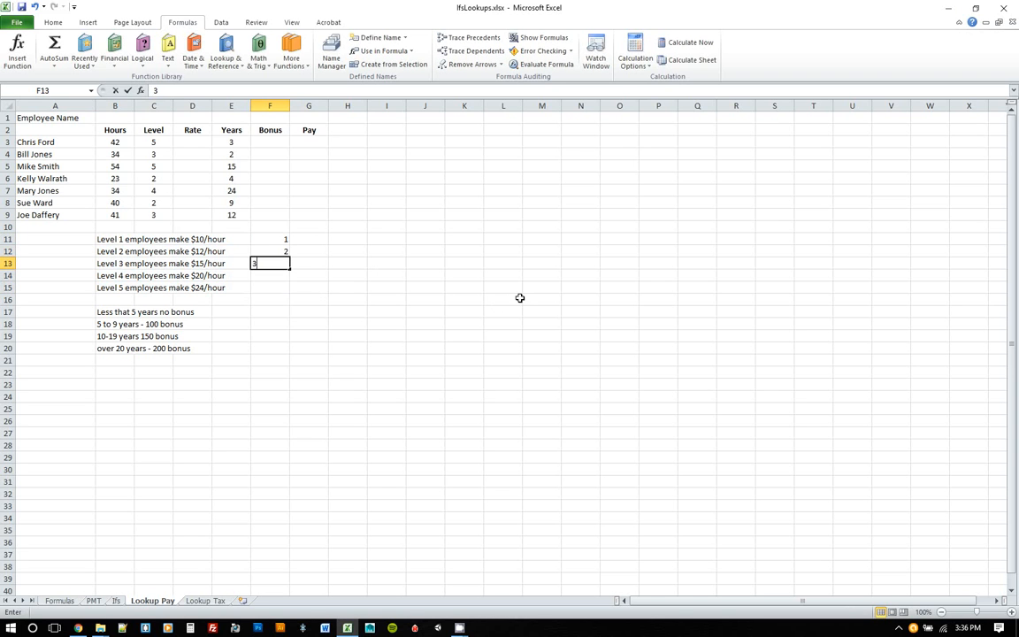
type("3")
key("Return")
type("4")
key("Return")
type("5")
key("Right")
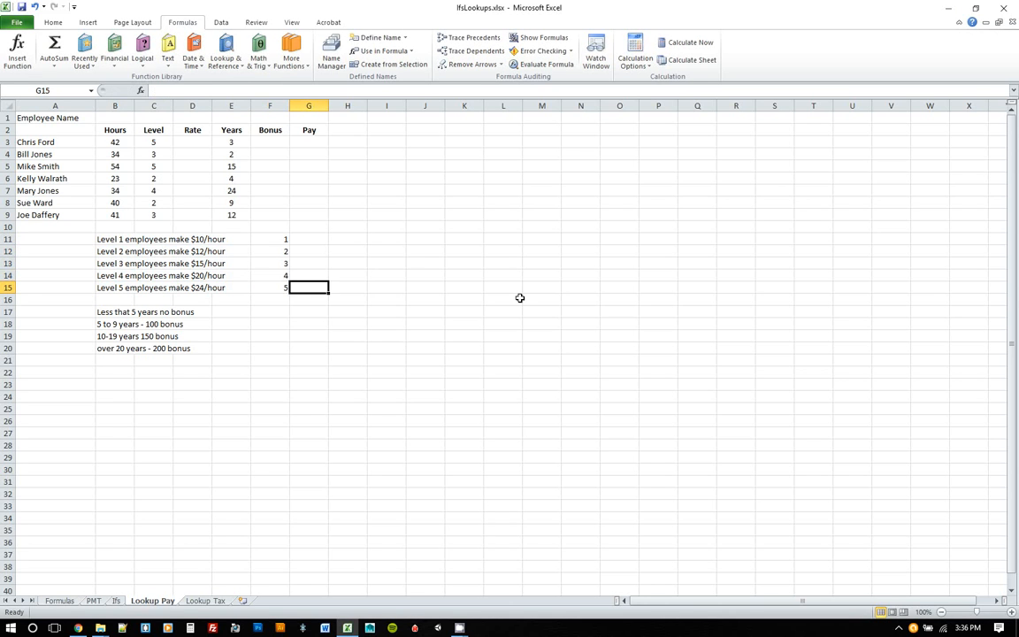
Enter the matching hourly rates 10, 12, 15, 20 and 24 down cells G11 to G15
key("Up")
key("Up")
key("Up")
key("Up")
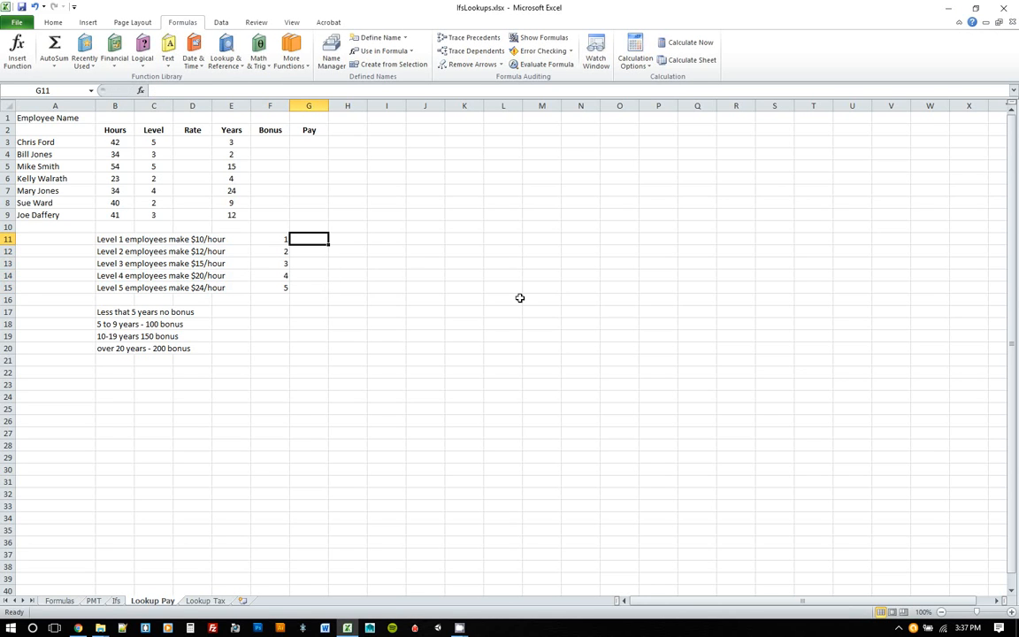
type("10")
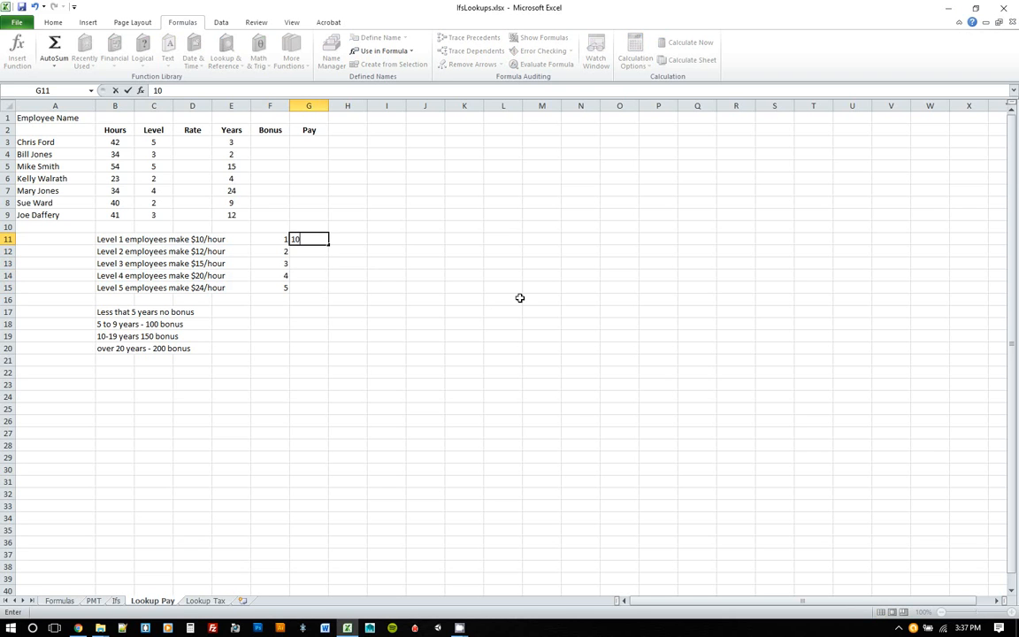
key("Return")
type("12")
key("Return")
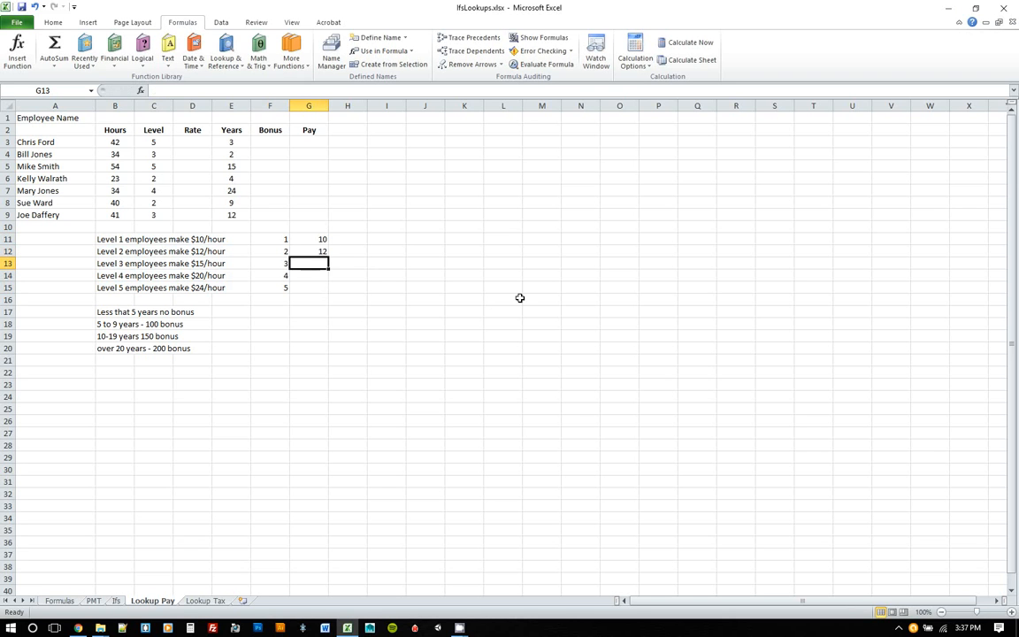
type("15")
key("Return")
type("20")
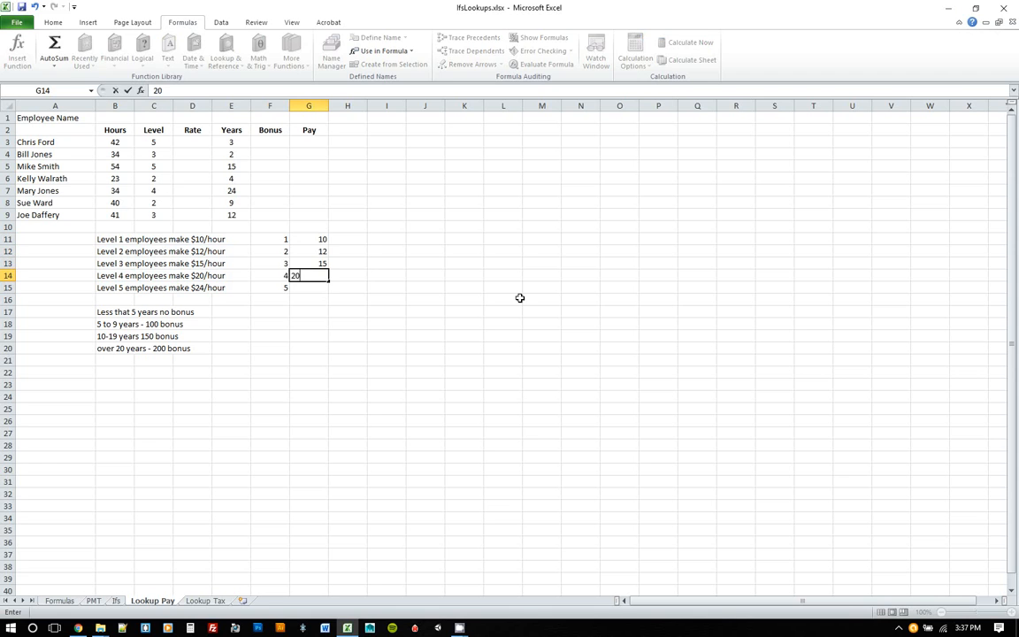
key("Return")
type("24")
key("Return")
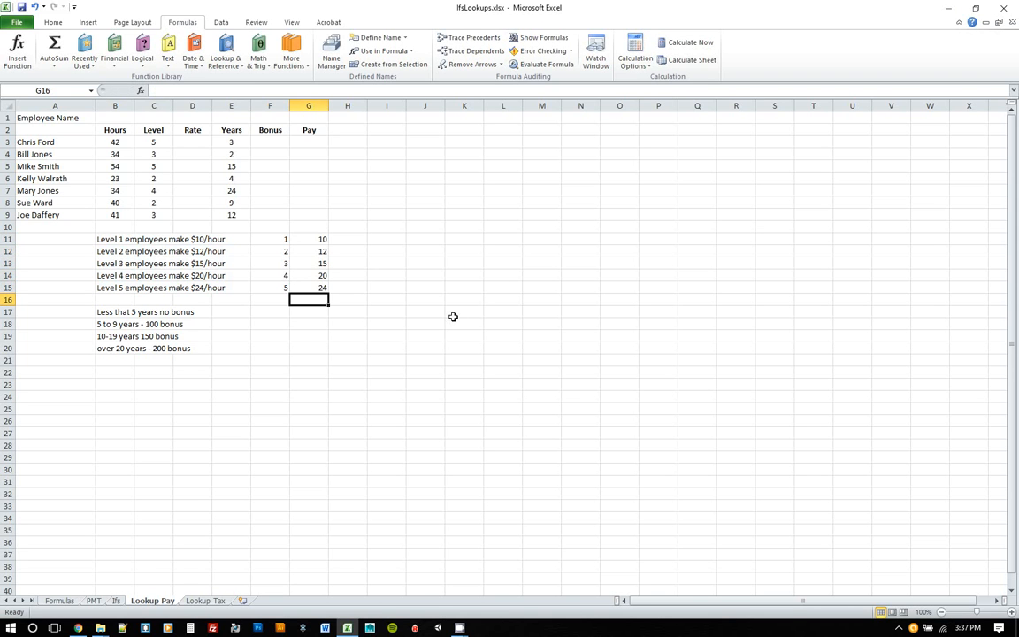
Define the name rateLookup for the level and rate table in F11:G15
left_click_drag(281, 240, 317, 286)
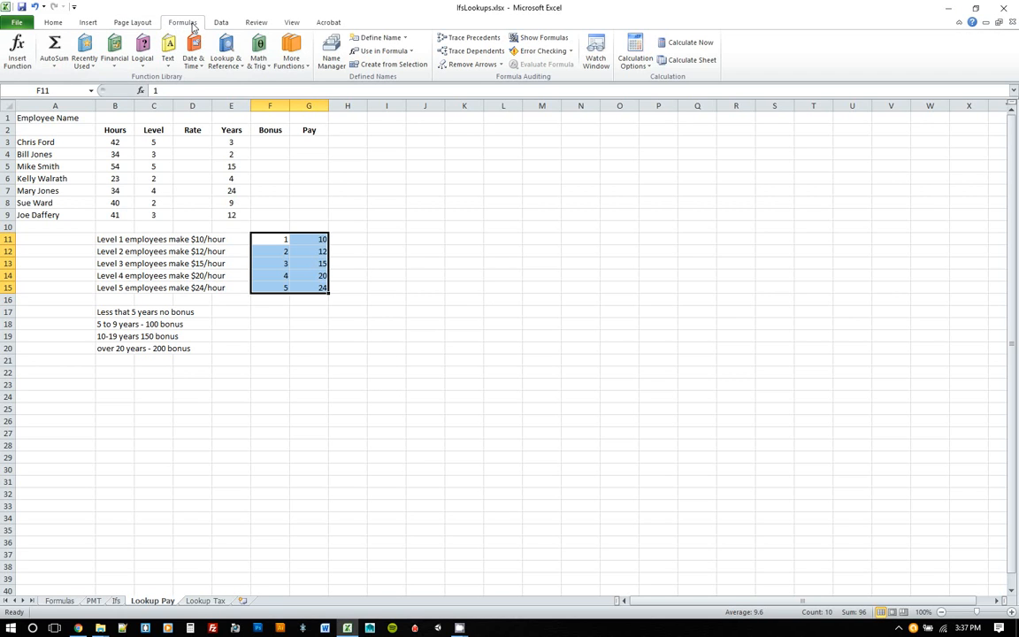
left_click(378, 39)
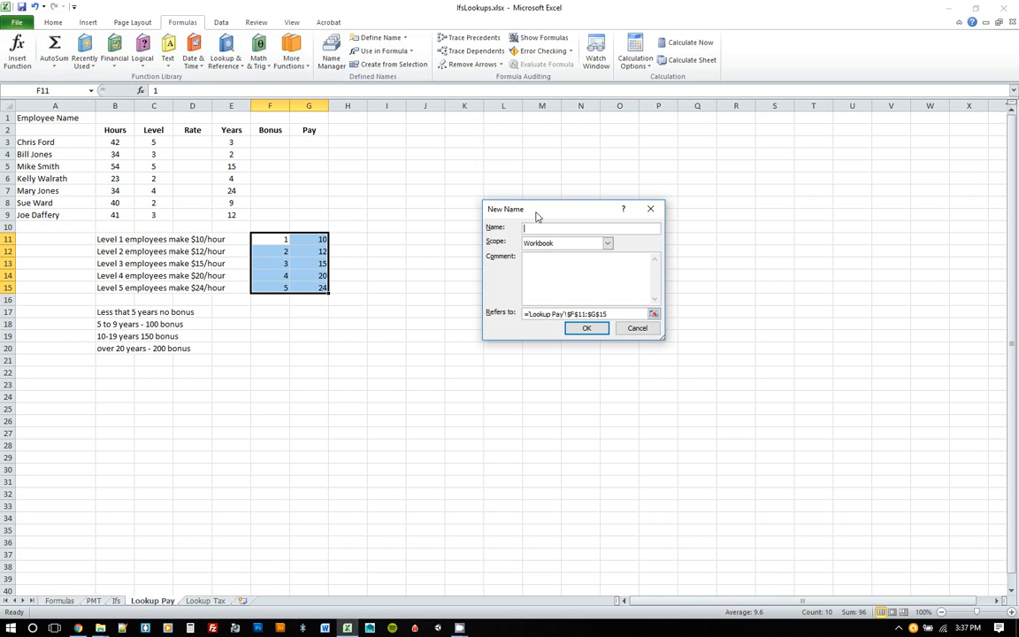
type("rateLookup")
key("Return")
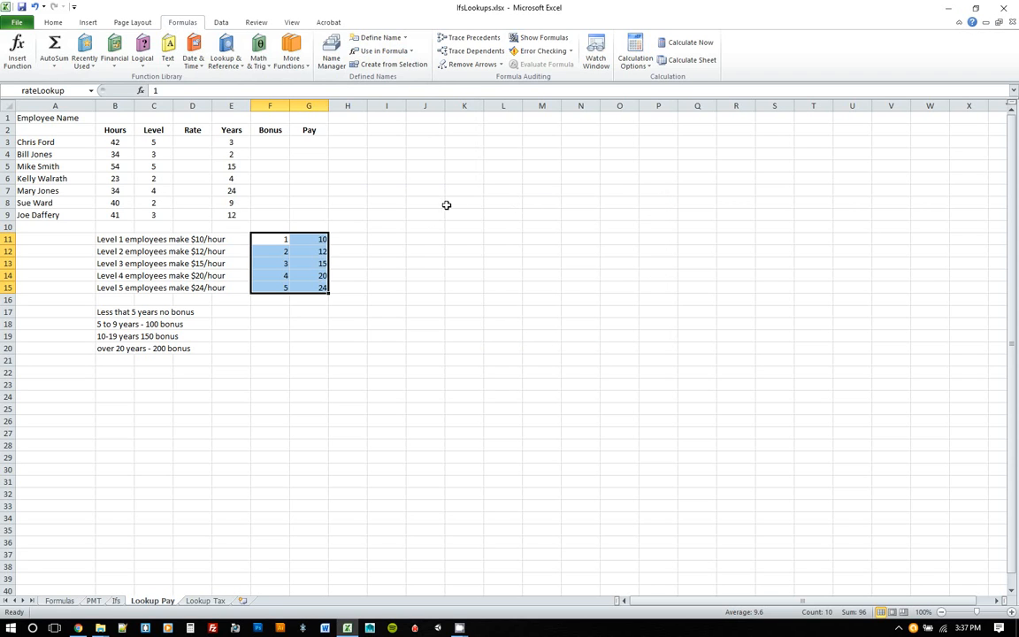
Search the functions for "lookup" and insert VLOOKUP into the first employee's Rate cell, D3
left_click(197, 141)
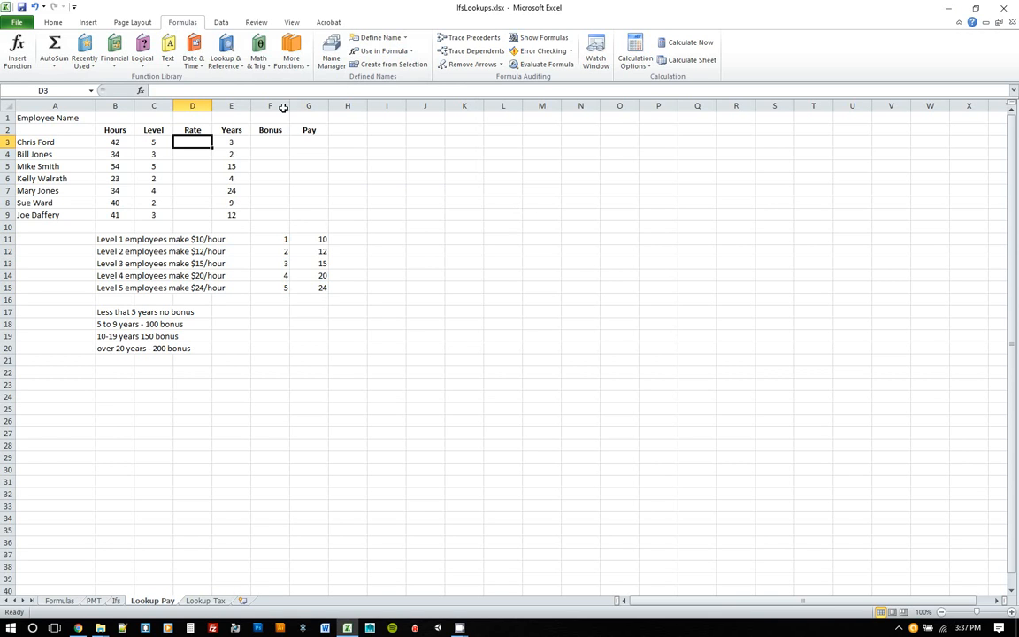
left_click(53, 22)
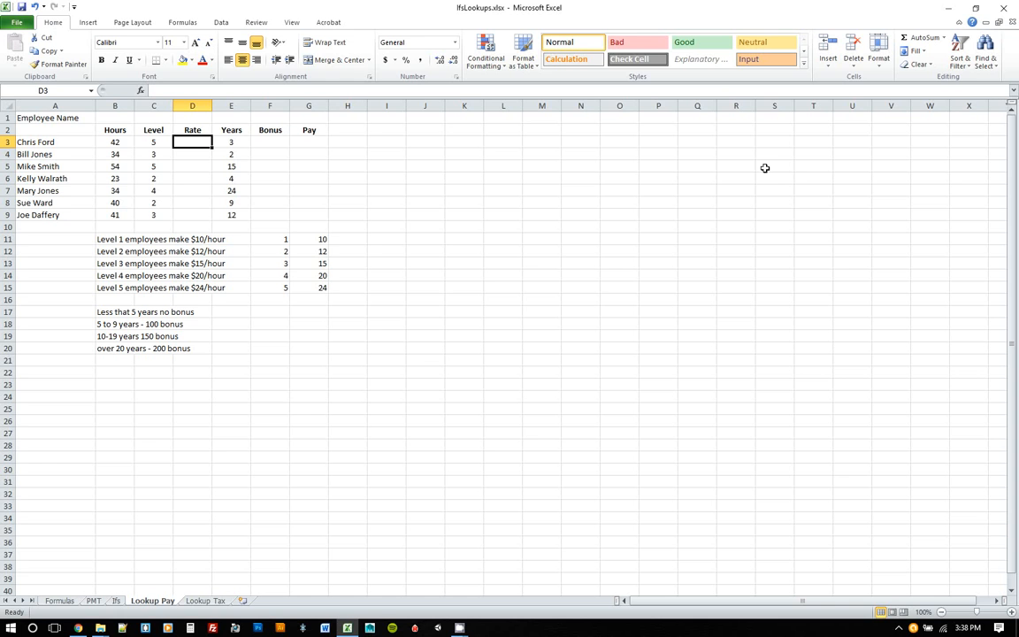
left_click(943, 37)
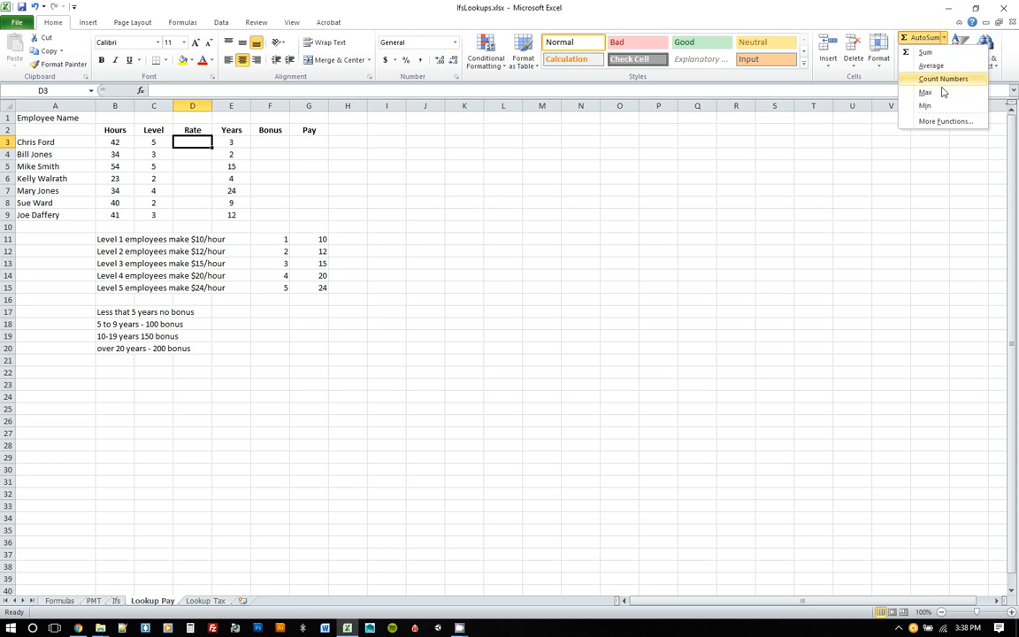
left_click(937, 123)
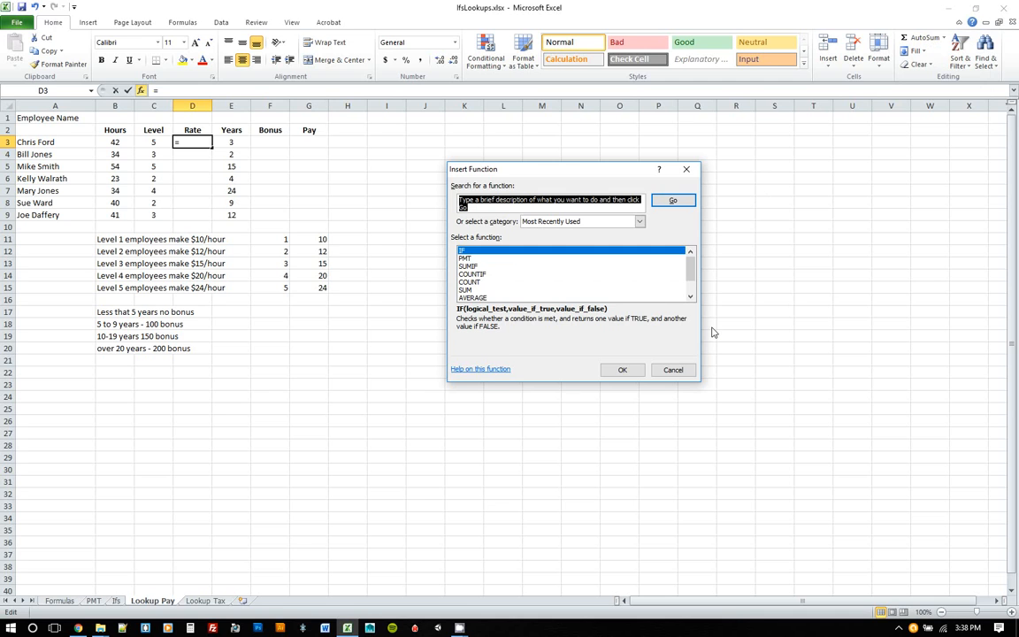
type("lookup")
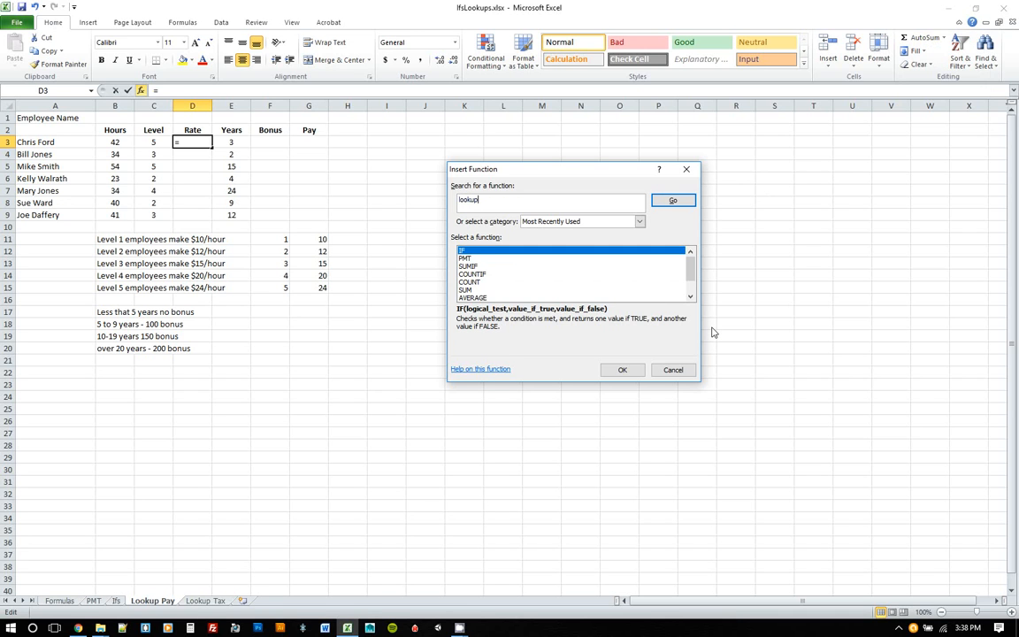
key("Return")
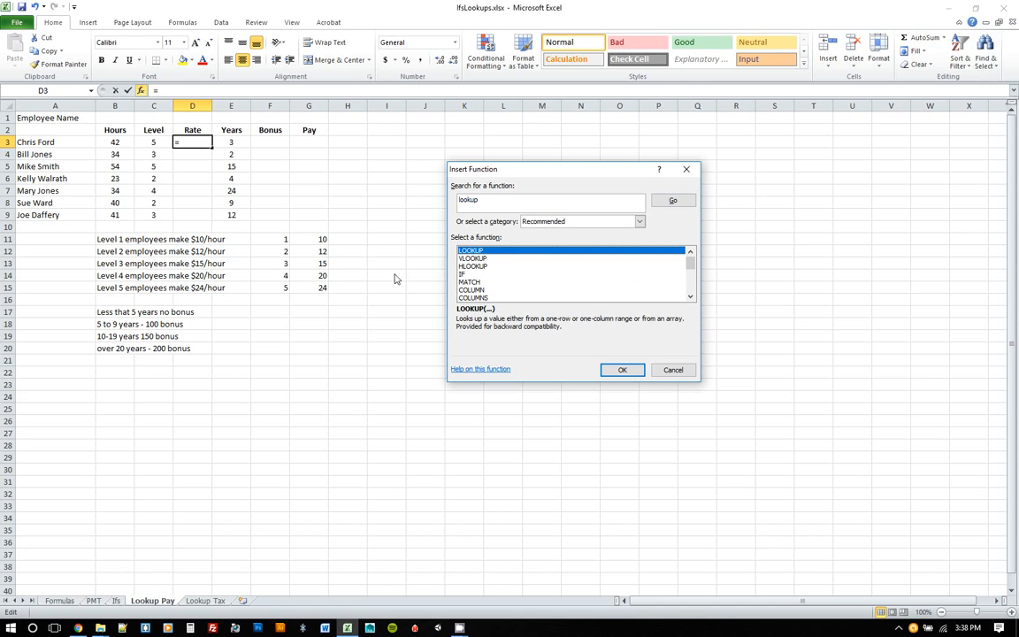
left_click(482, 259)
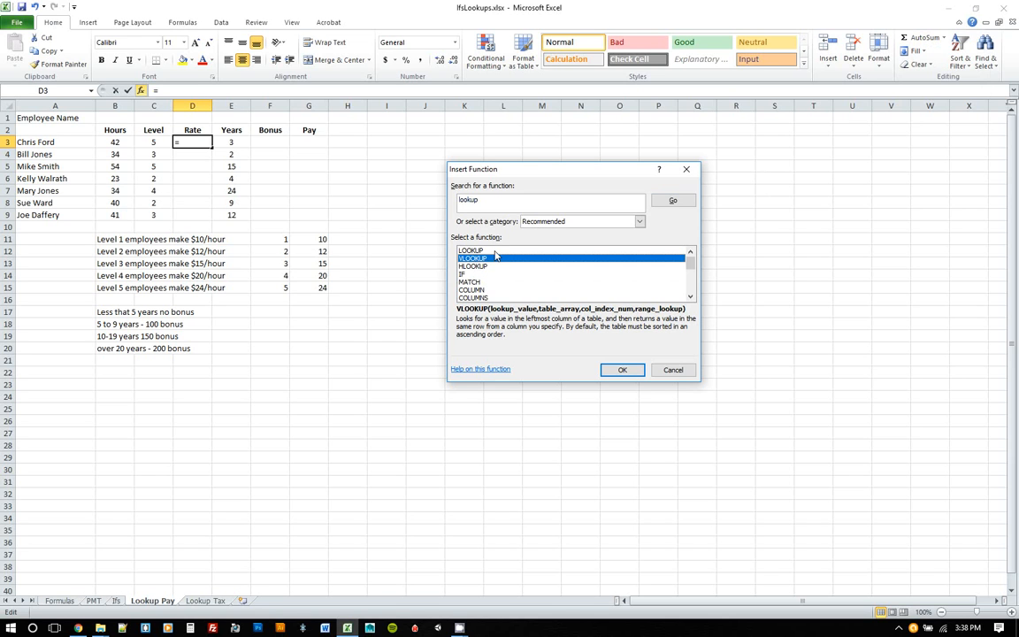
left_click(622, 370)
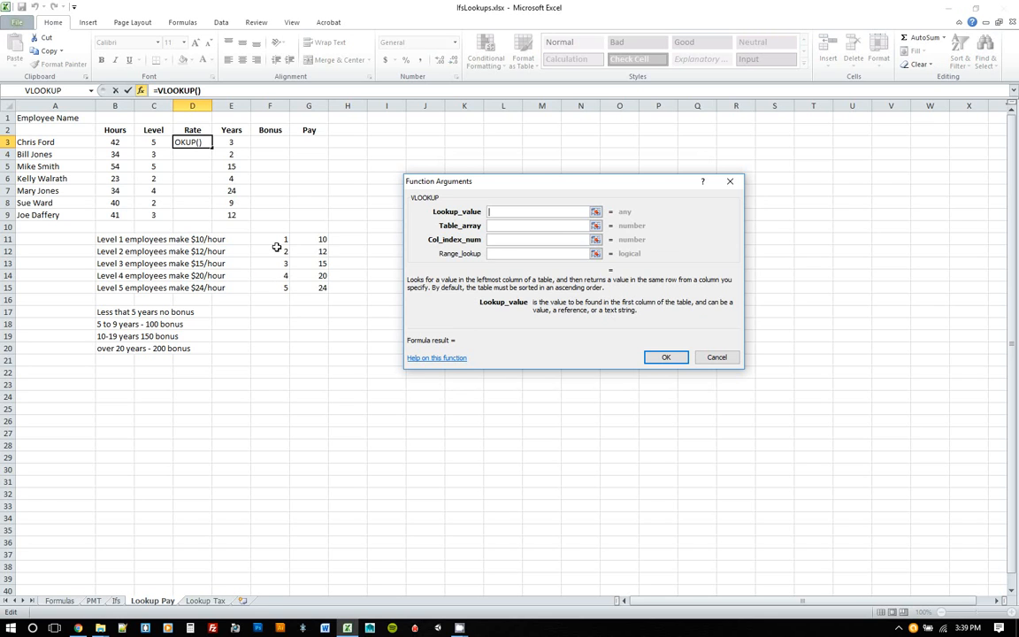
Set the VLOOKUP lookup value to the level in C3 and the table array to rateLookup
left_click(156, 142)
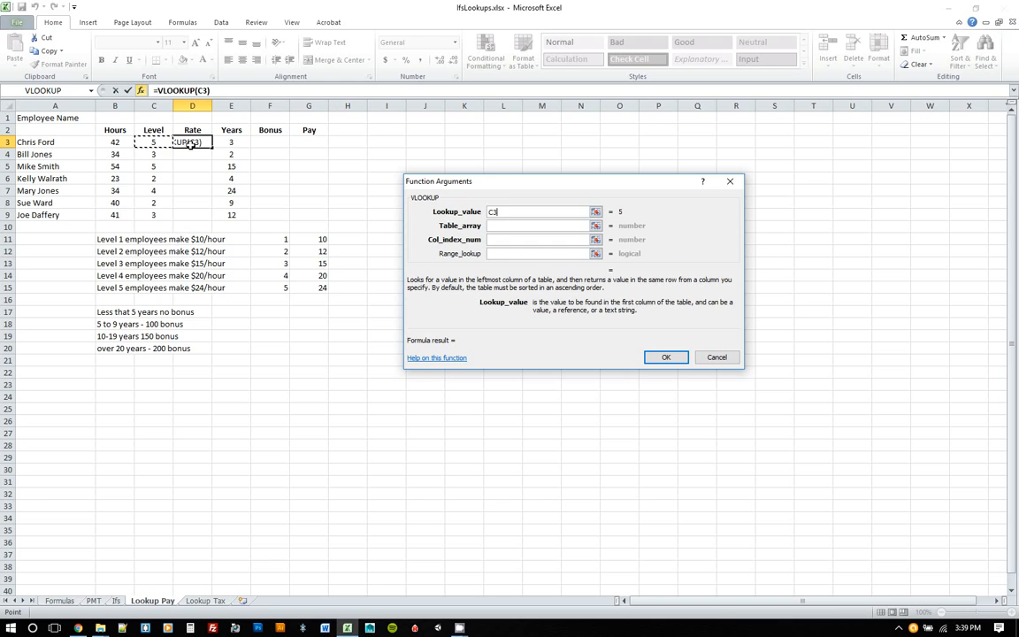
left_click(512, 225)
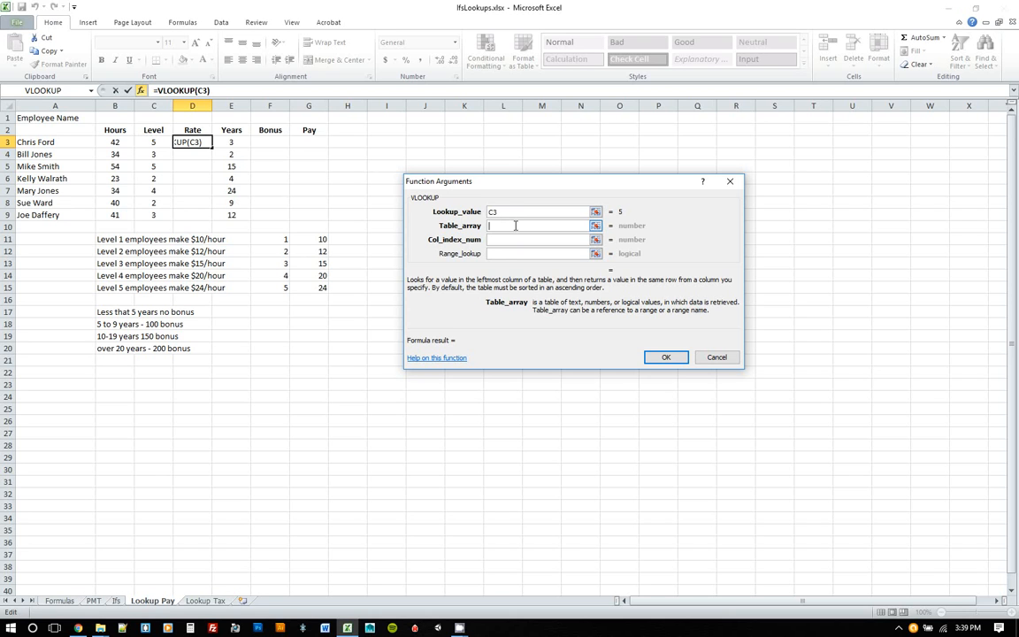
type("rateLookup")
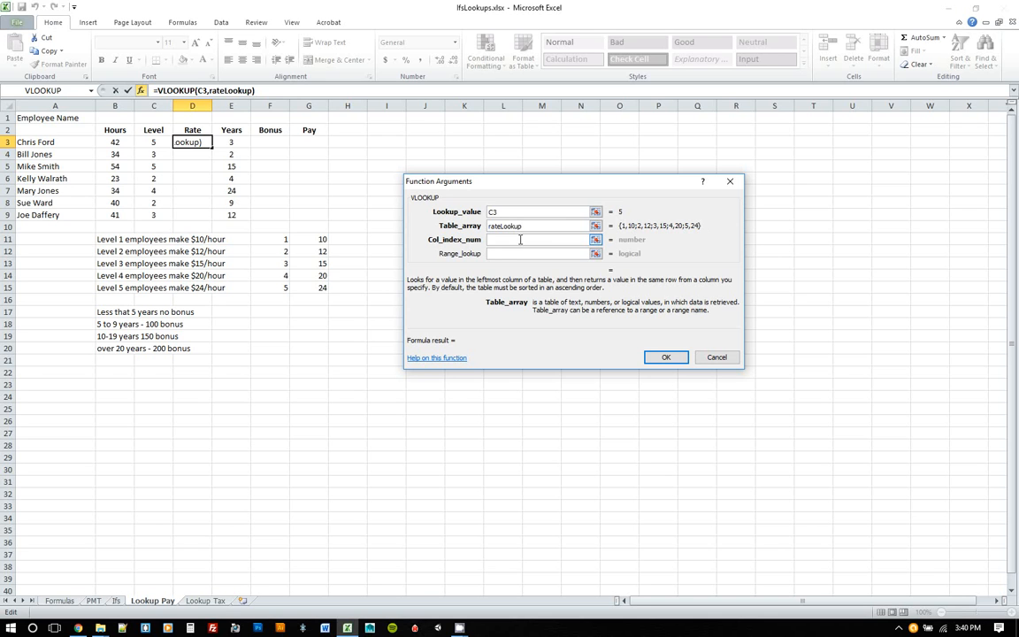
Clear the VLOOKUP table array and re-enter it as rateLookup through the collapsed reference entry
left_click_drag(533, 224, 471, 213)
key("BackSpace")
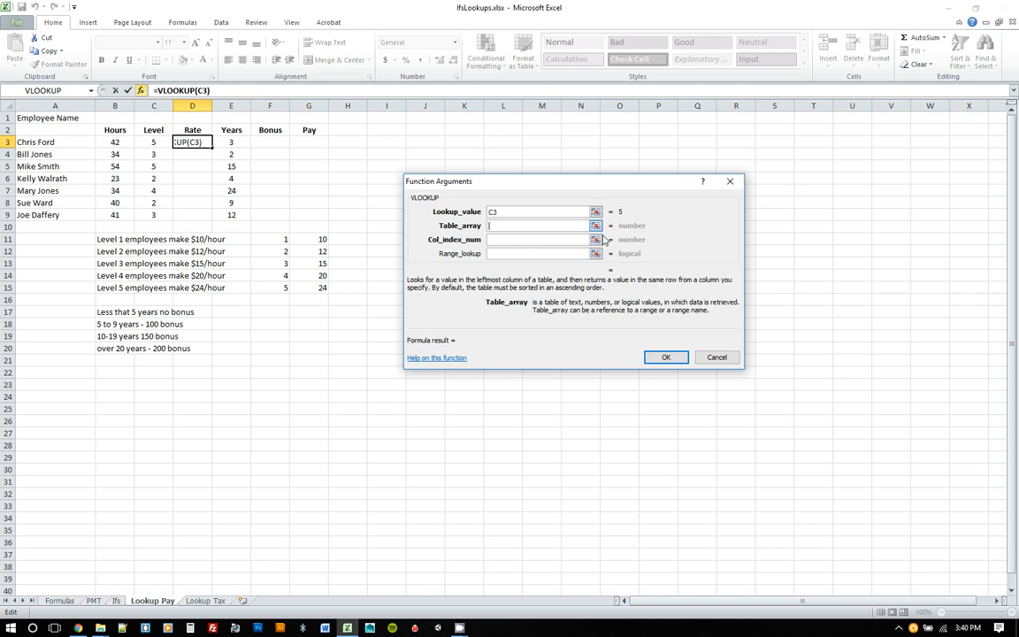
left_click(595, 225)
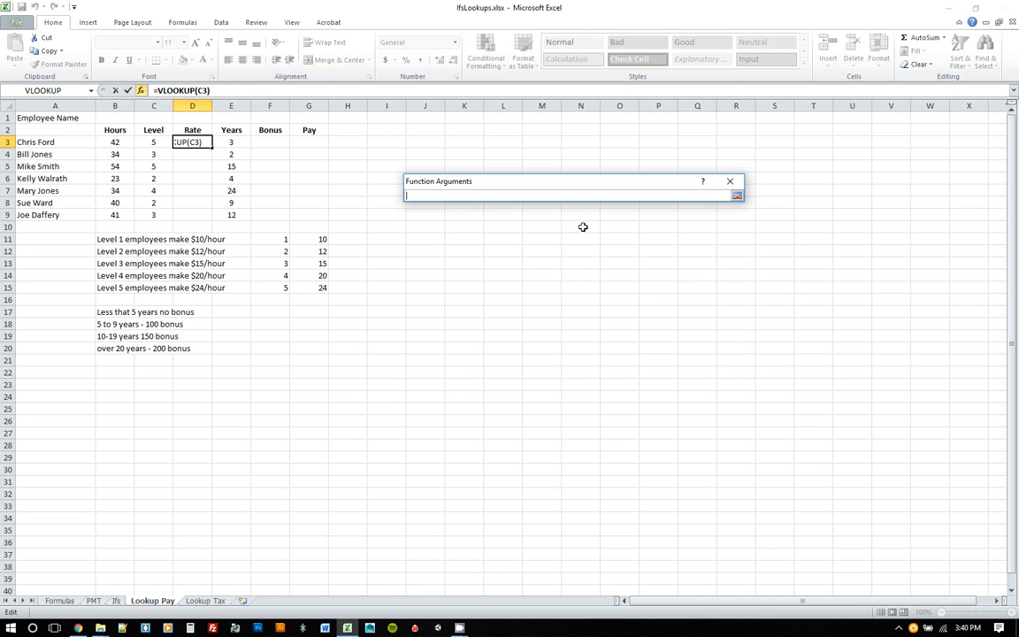
type("rateLookup")
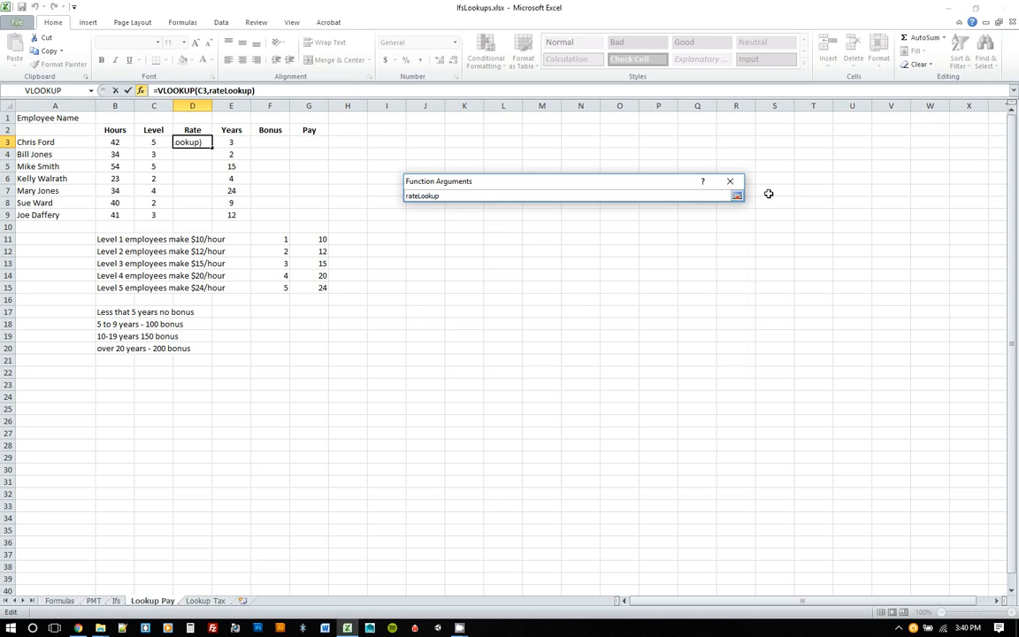
left_click(735, 195)
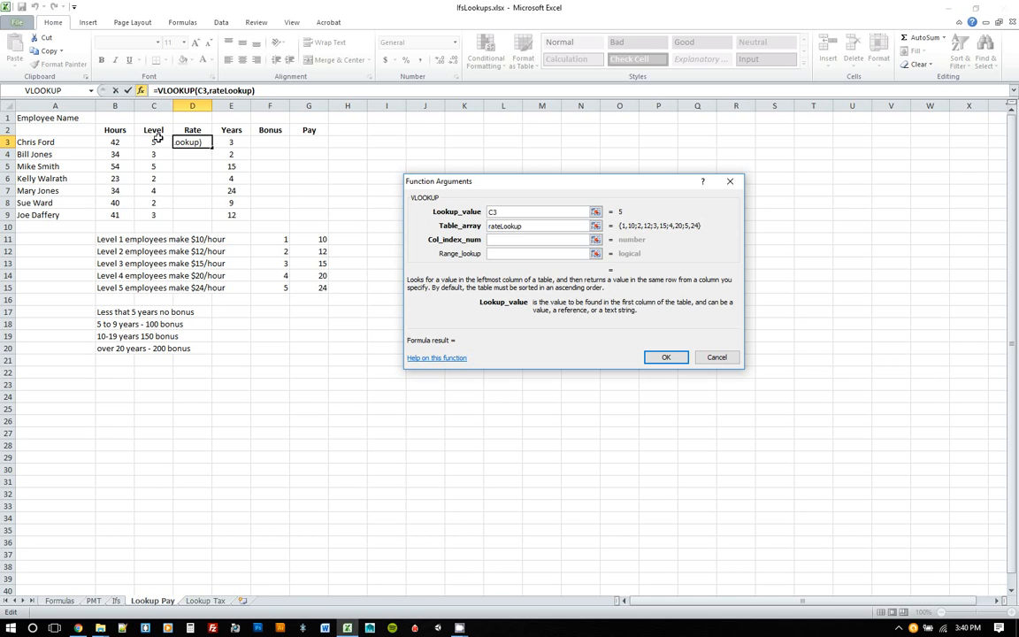
left_click(538, 226)
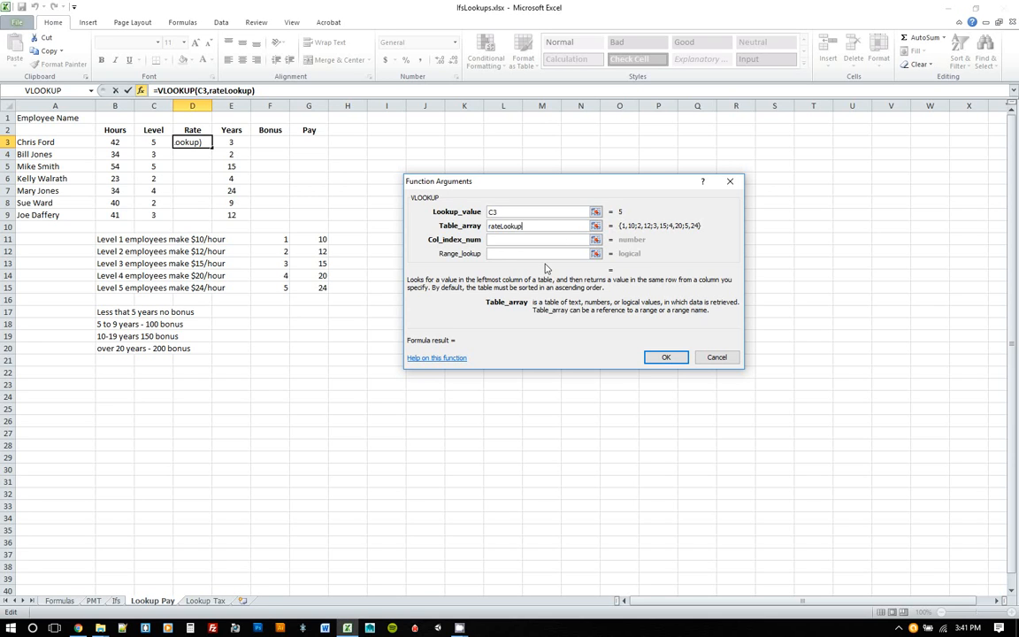
Complete the VLOOKUP in D3 with column index 2 and fill the formula down the Rate column through D9
left_click(525, 241)
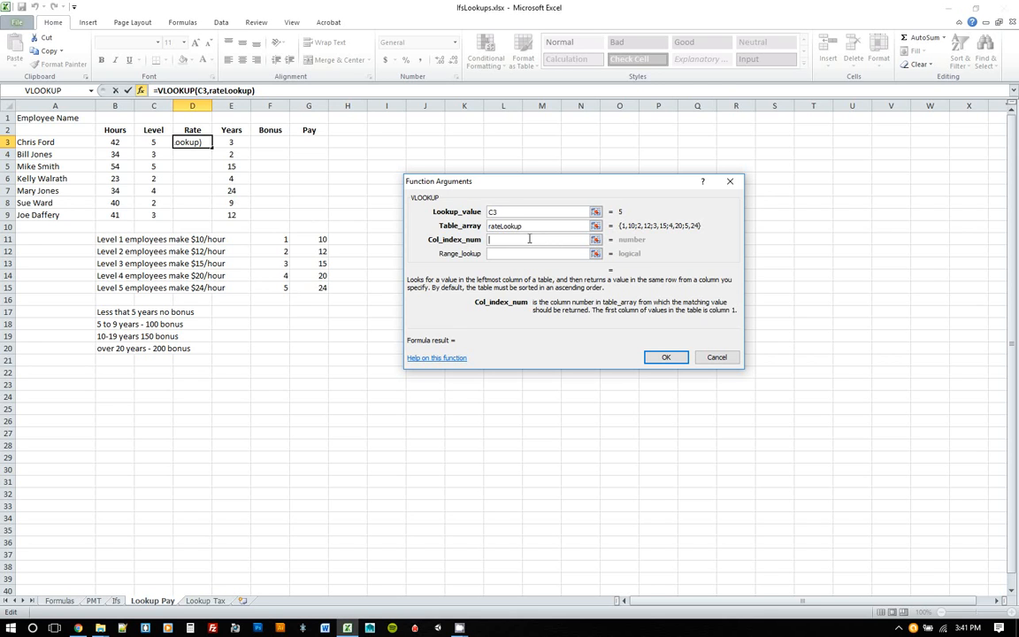
type("2")
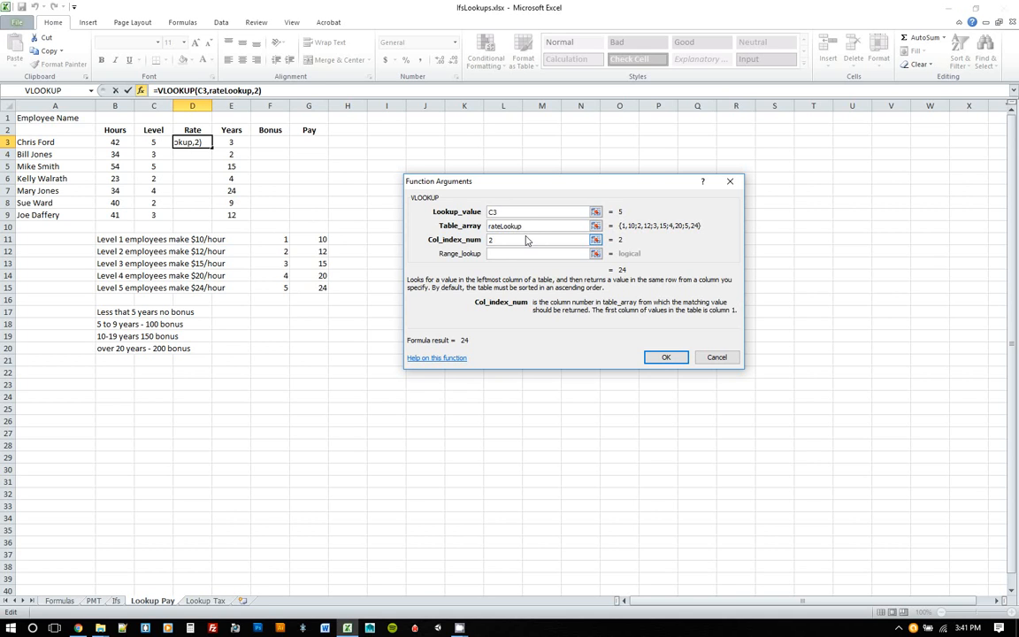
left_click(662, 357)
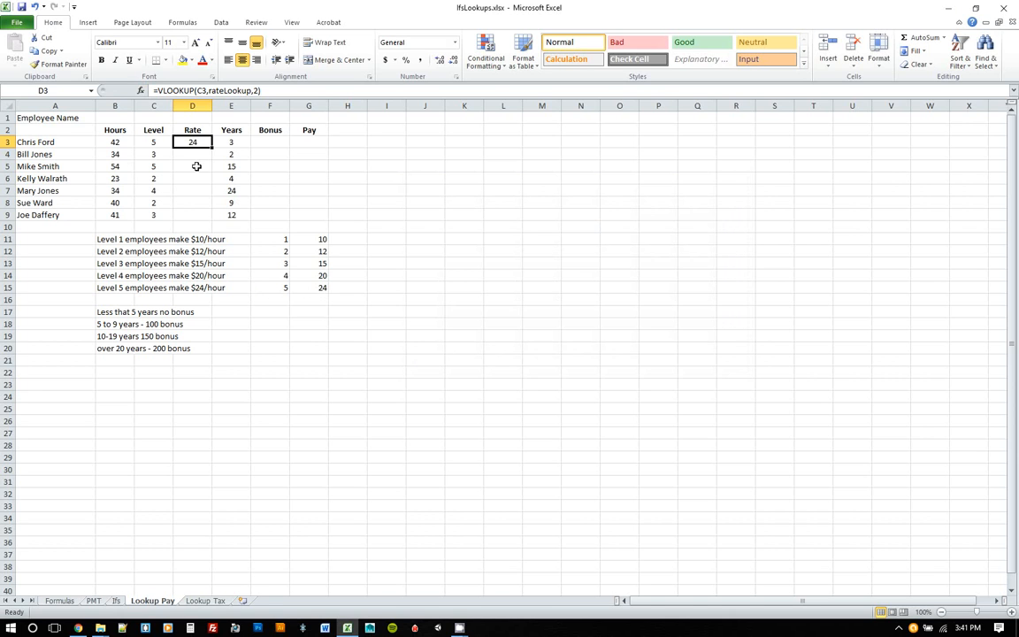
left_click_drag(211, 148, 209, 217)
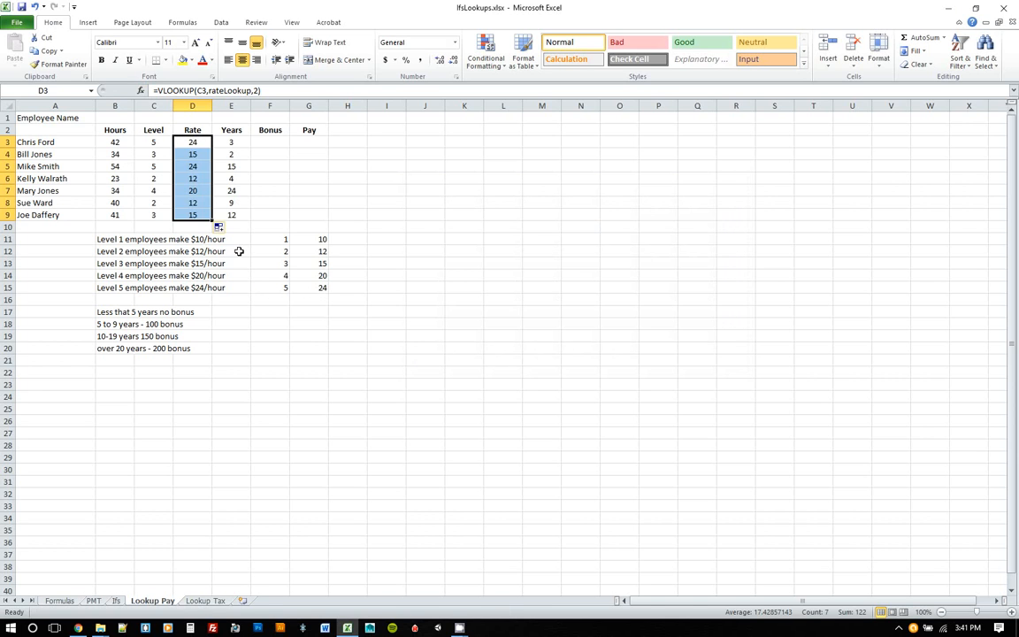
Check the levels in C4:C9 against the looked-up rates in column D for the remaining employees
left_click(158, 153)
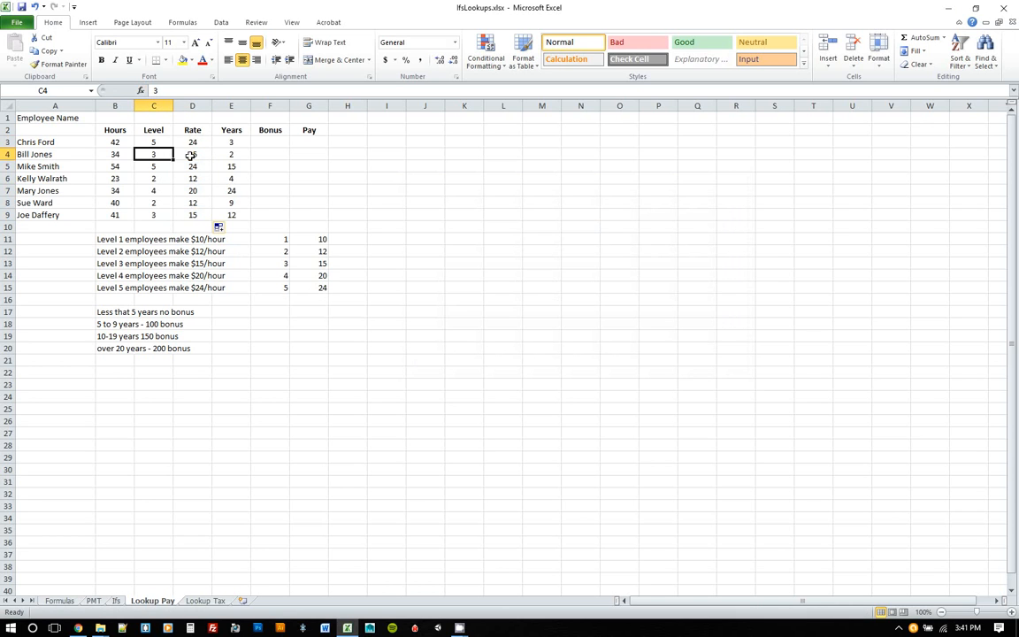
left_click(170, 166)
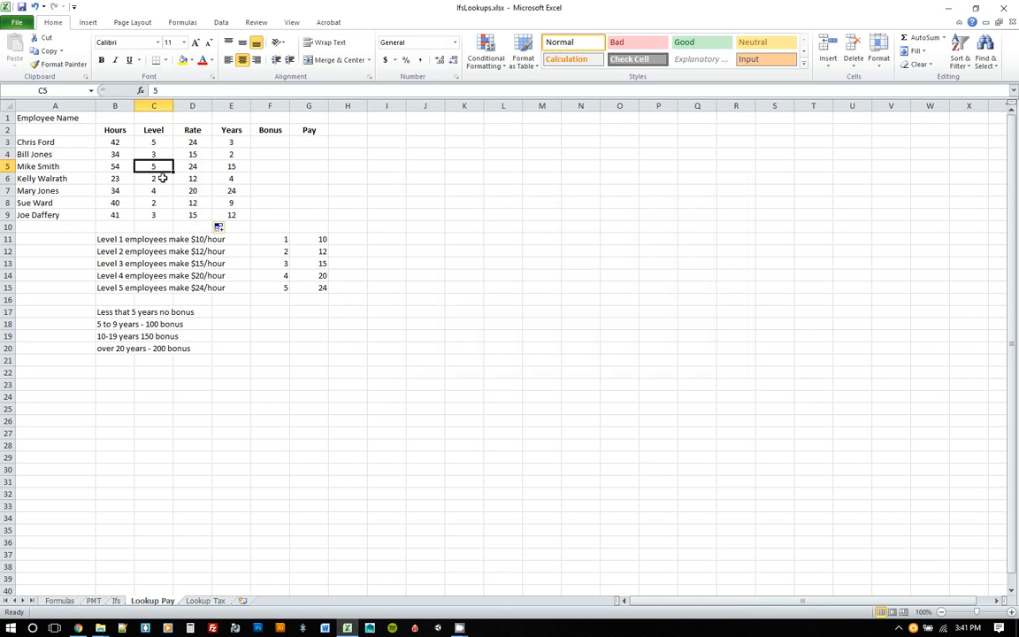
left_click(168, 178)
left_click(159, 190)
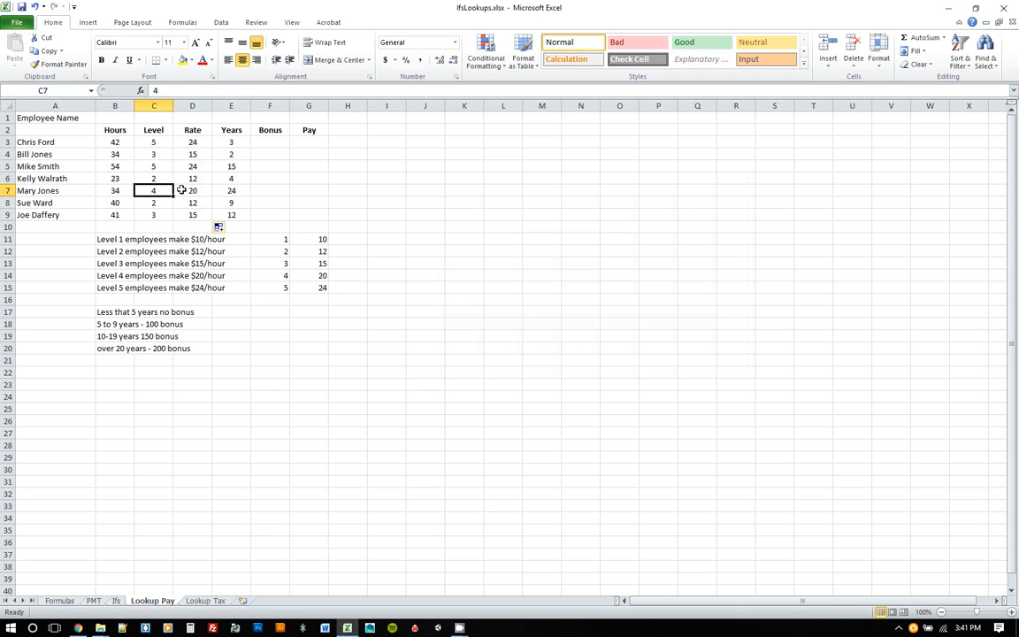
left_click(184, 190)
left_click(158, 202)
left_click(186, 202)
left_click(154, 215)
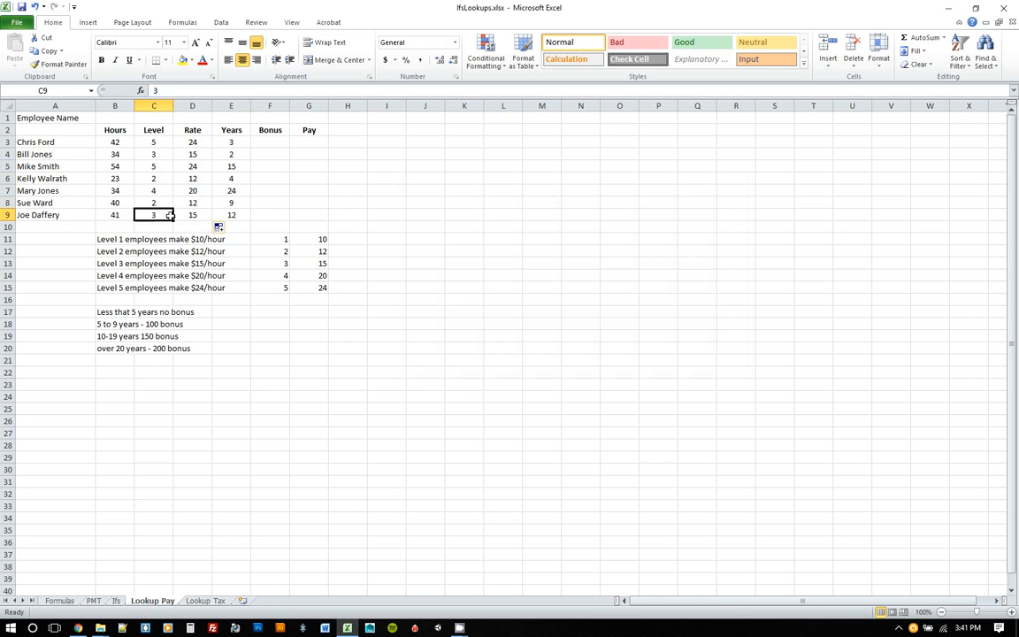
left_click(187, 215)
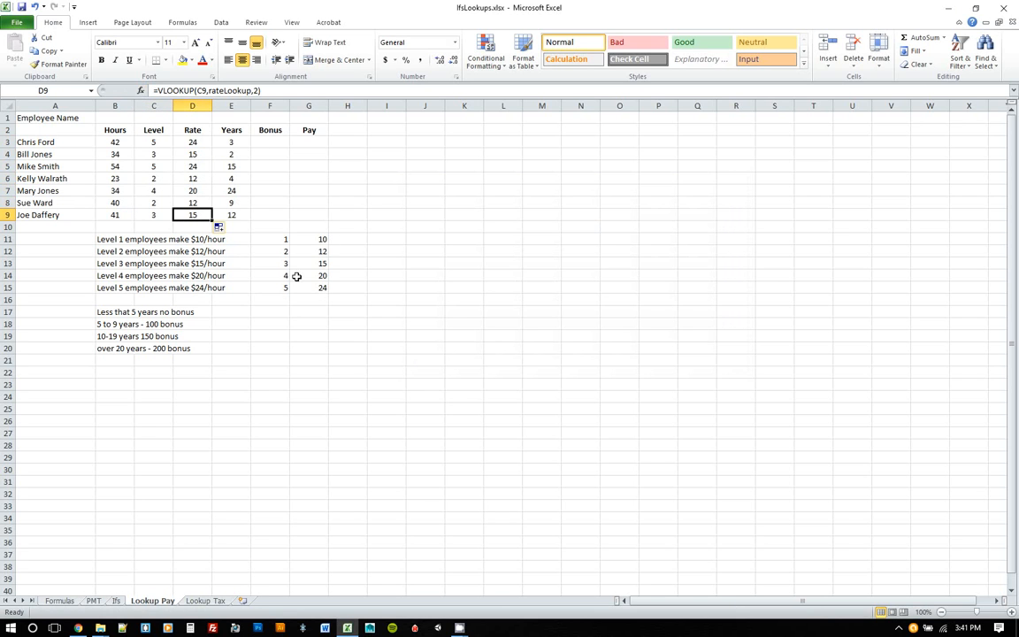